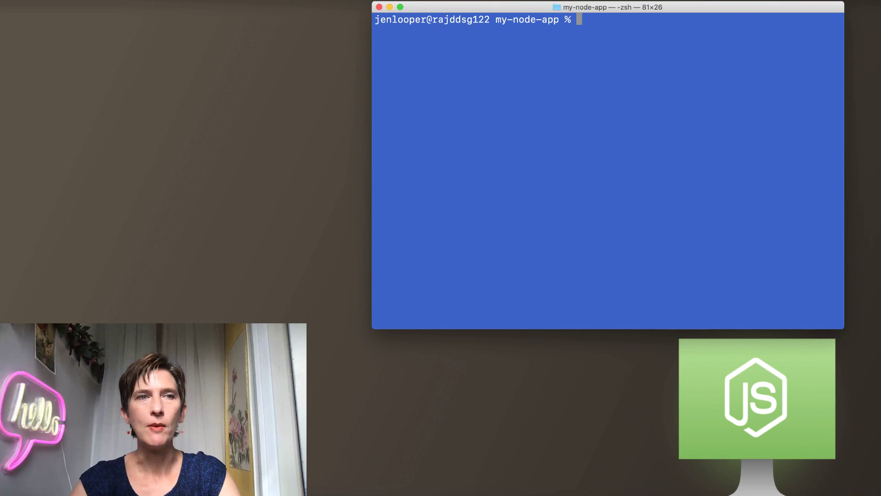
{"action": "type", "text": "npm"}
Show npm's help overview, then start npm init for a new package.
{"action": "key", "text": "Return"}
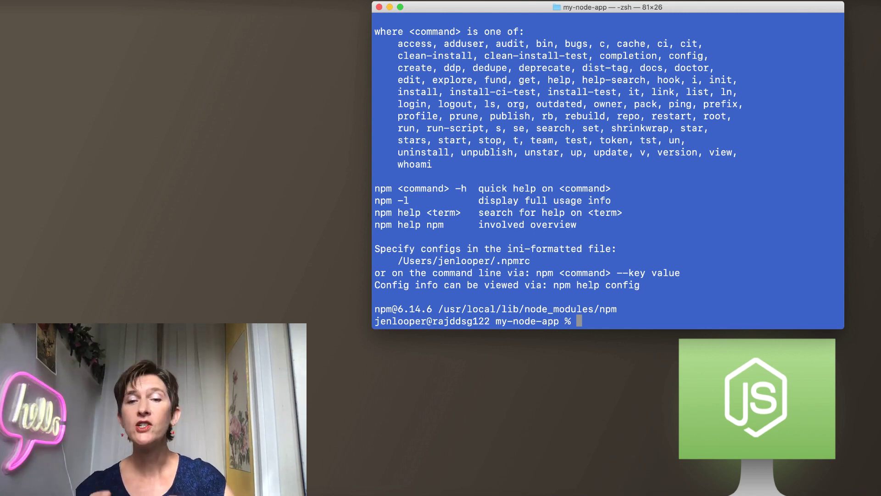
{"action": "type", "text": "npm "}
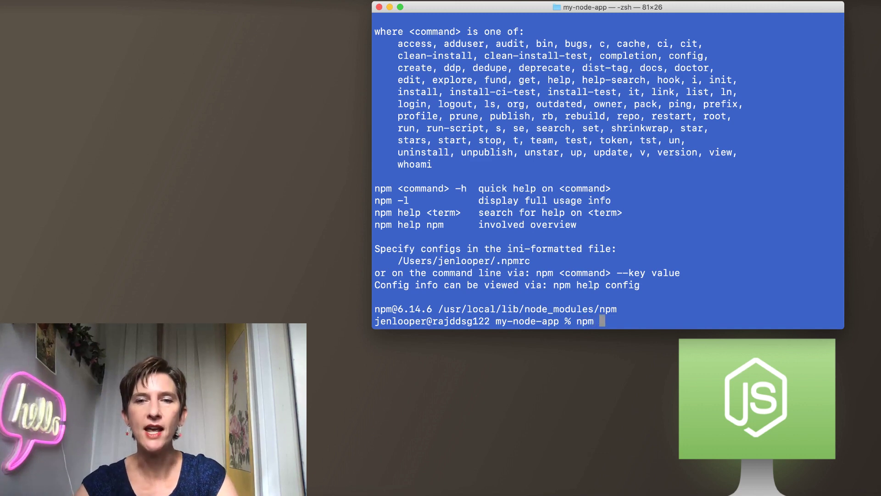
{"action": "type", "text": "init"}
{"action": "key", "text": "Return"}
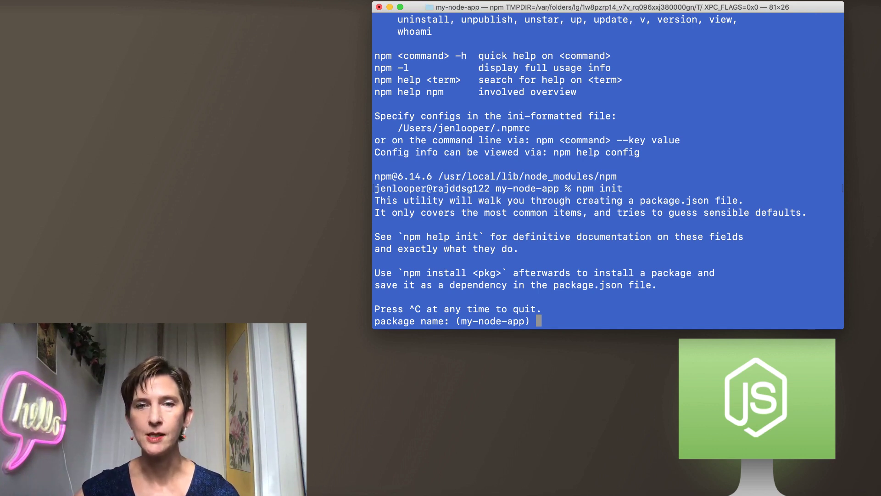
Keep default name and version, describe it as 'My awesome Node.js app', keep index.js, leave tests empty.
{"action": "key", "text": "Return"}
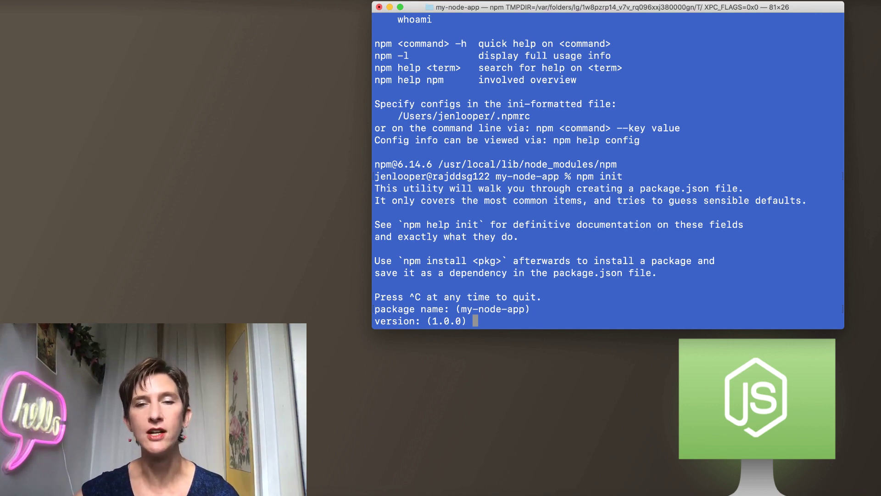
{"action": "key", "text": "Return"}
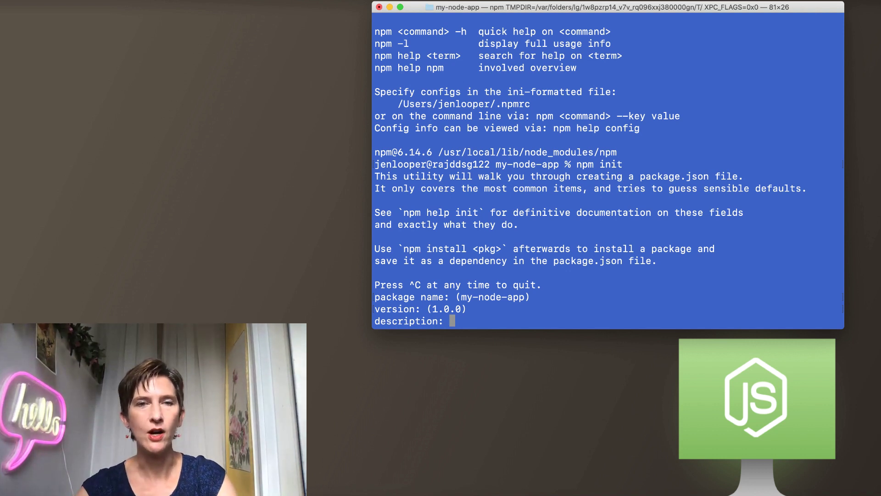
{"action": "type", "text": "M a"}
{"action": "key", "text": "BackSpace"}
{"action": "key", "text": "BackSpace"}
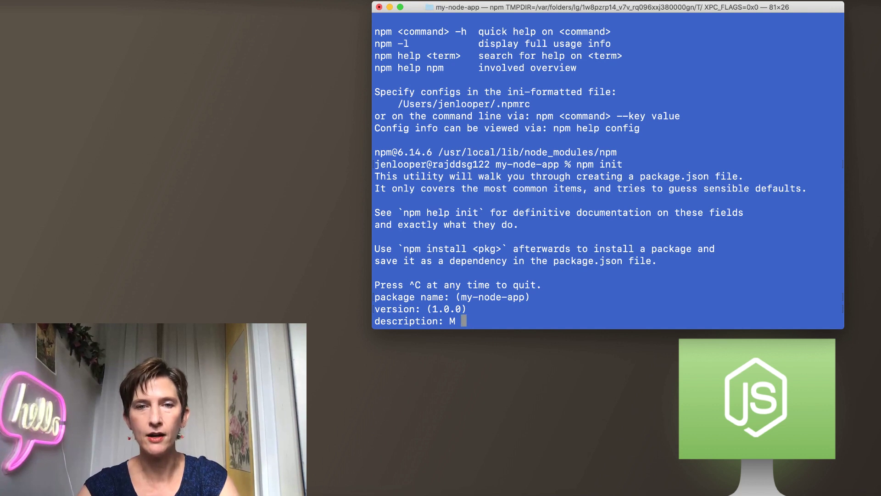
{"action": "type", "text": "y awesome Nod"}
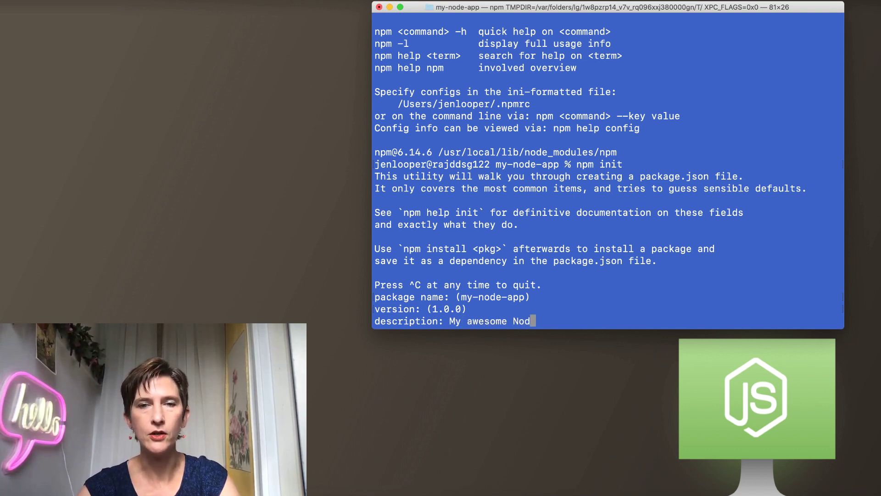
{"action": "type", "text": "e.js app"}
{"action": "key", "text": "Return"}
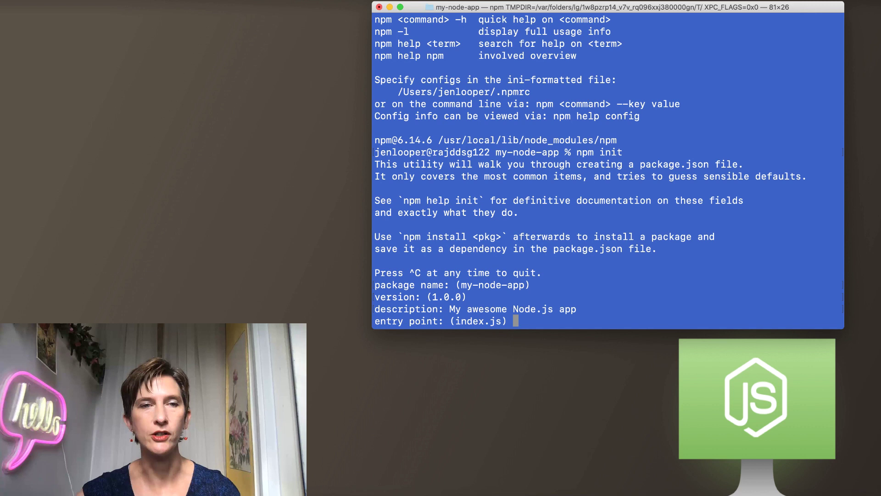
{"action": "key", "text": "Return"}
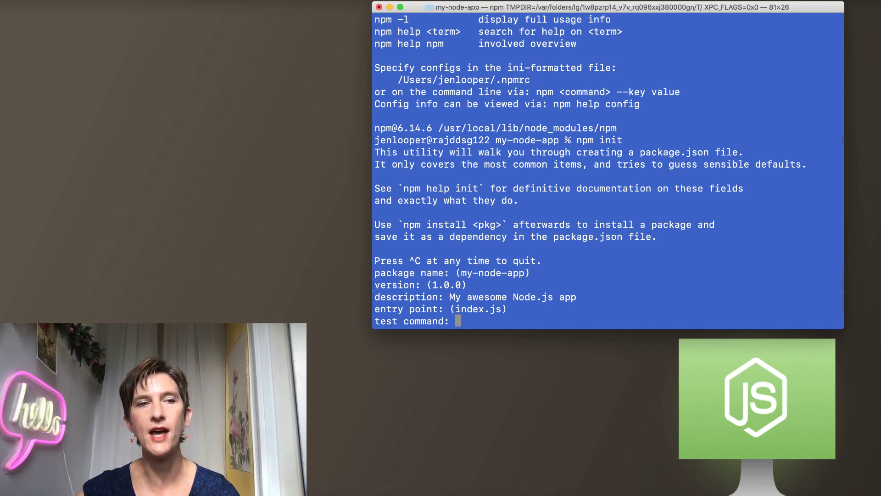
{"action": "key", "text": "Return"}
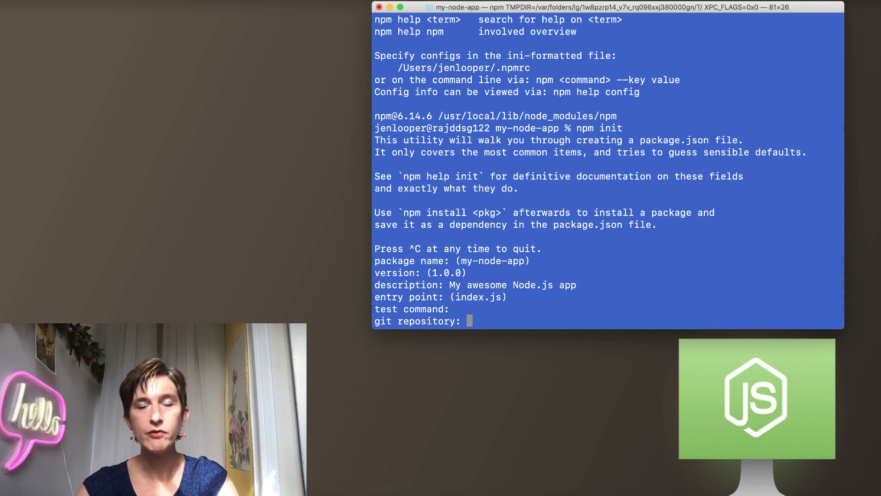
{"action": "type", "text": "jlooper/"}
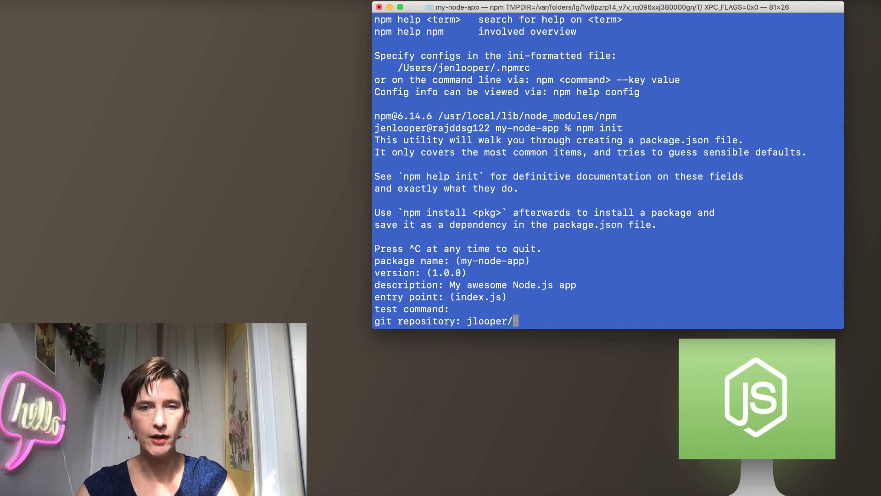
{"action": "type", "text": "my-node-ap"}
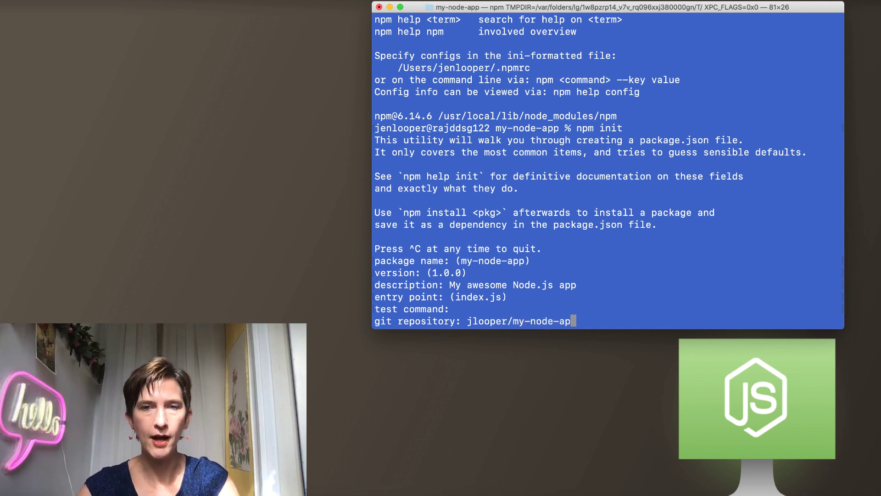
{"action": "type", "text": "p"}
Enter the GitHub repository, skip keywords, set author Jen Looper and accept the ISC license.
{"action": "key", "text": "Return"}
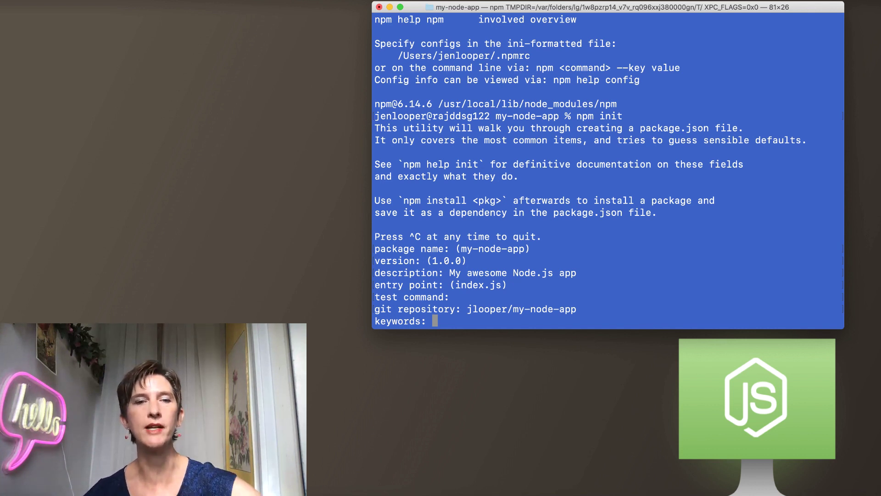
{"action": "key", "text": "Return"}
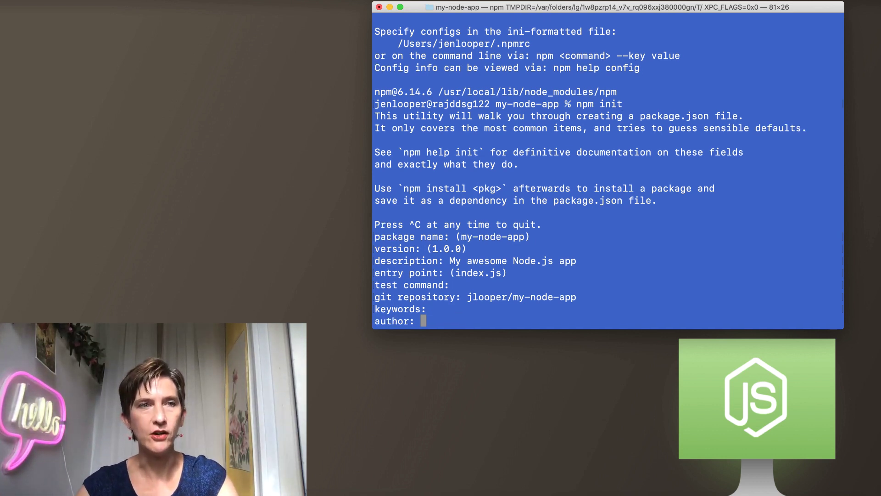
{"action": "type", "text": "Je"}
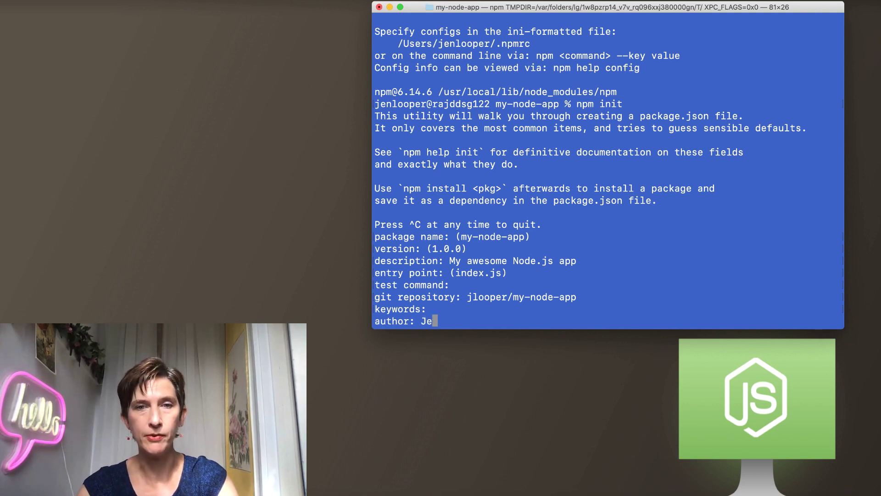
{"action": "type", "text": "n Looper"}
{"action": "key", "text": "Return"}
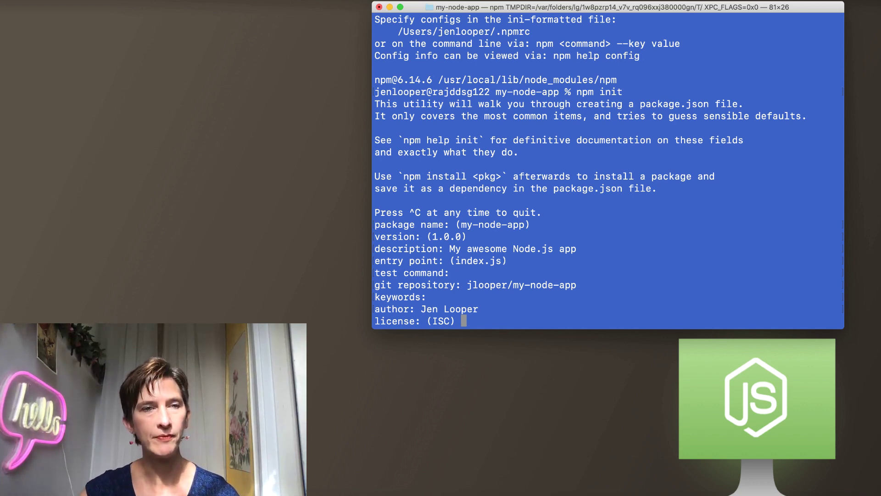
{"action": "key", "text": "Return"}
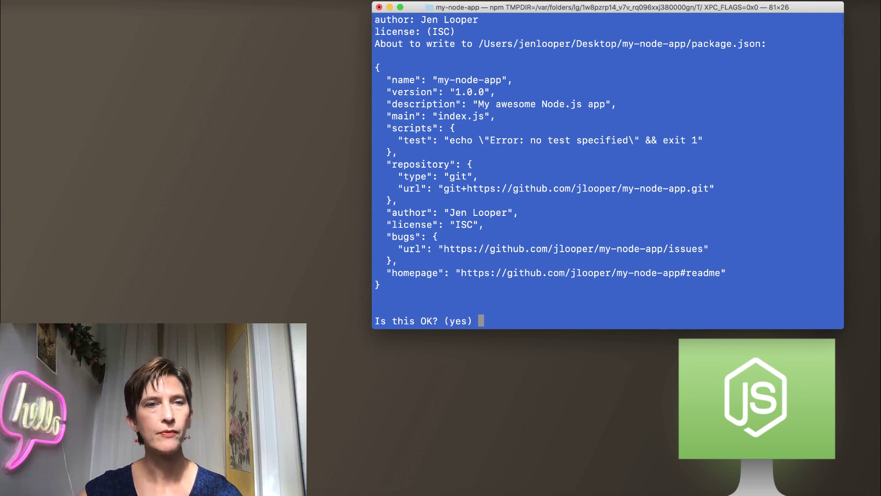
Confirm the preview to write package.json and exit npm init.
{"action": "key", "text": "Return"}
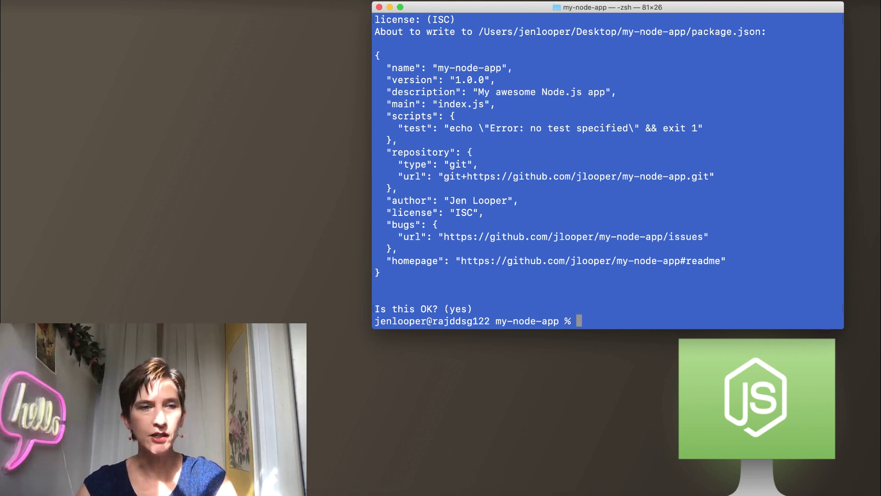
{"action": "type", "text": "code packa"}
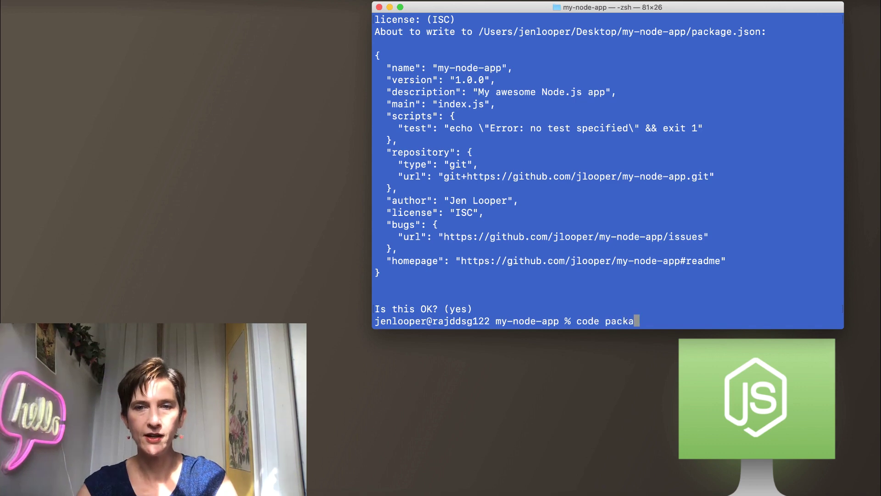
{"action": "type", "text": "ge.json"}
Open package.json in VS Code with the code command.
{"action": "key", "text": "Return"}
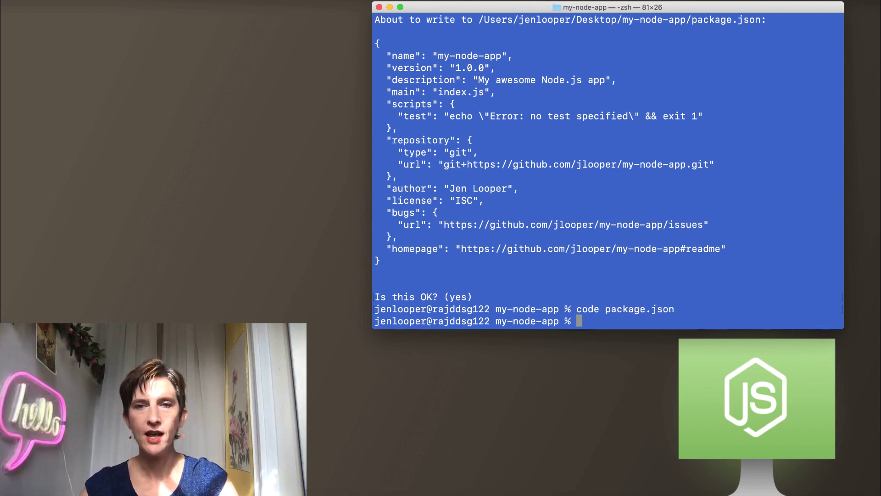